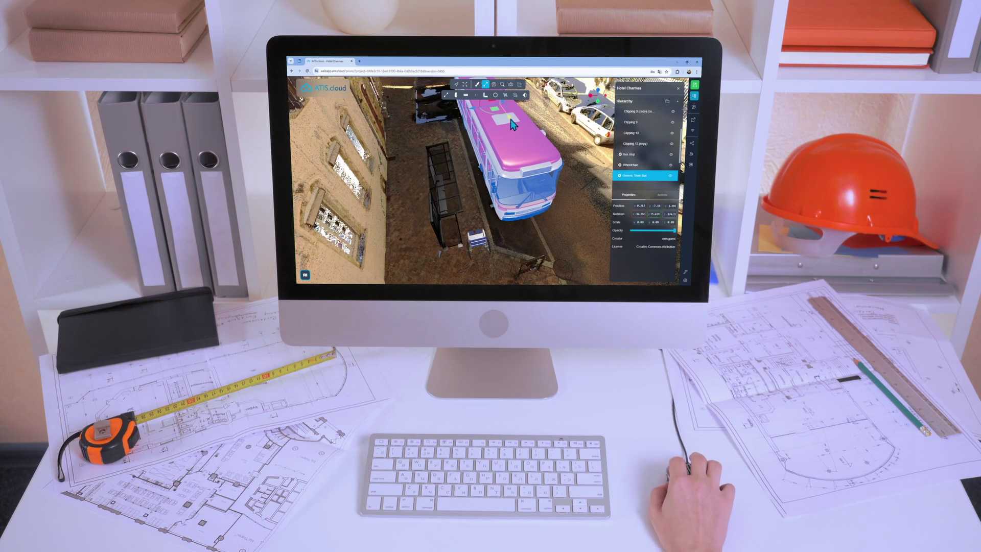
# Drag the example town bus slightly along the road
pyautogui.moveTo(511, 121); pyautogui.dragTo(514, 124)
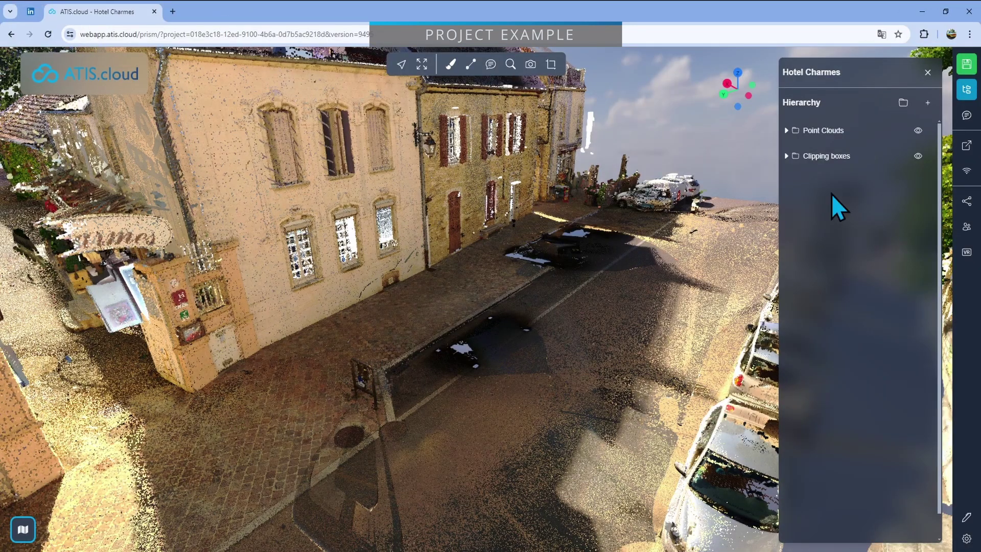
pyautogui.click(787, 157)
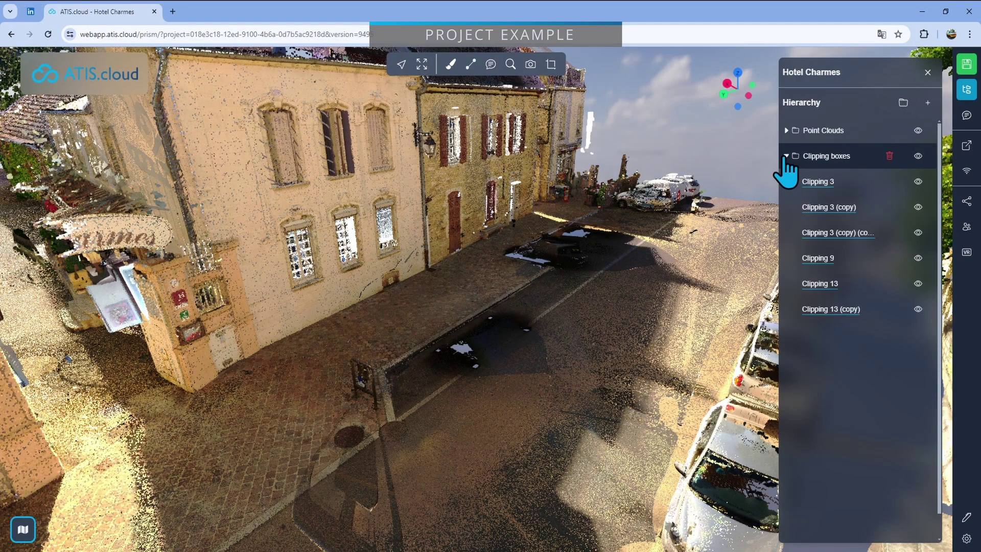
pyautogui.click(787, 156)
pyautogui.moveTo(579, 317); pyautogui.dragTo(510, 395)
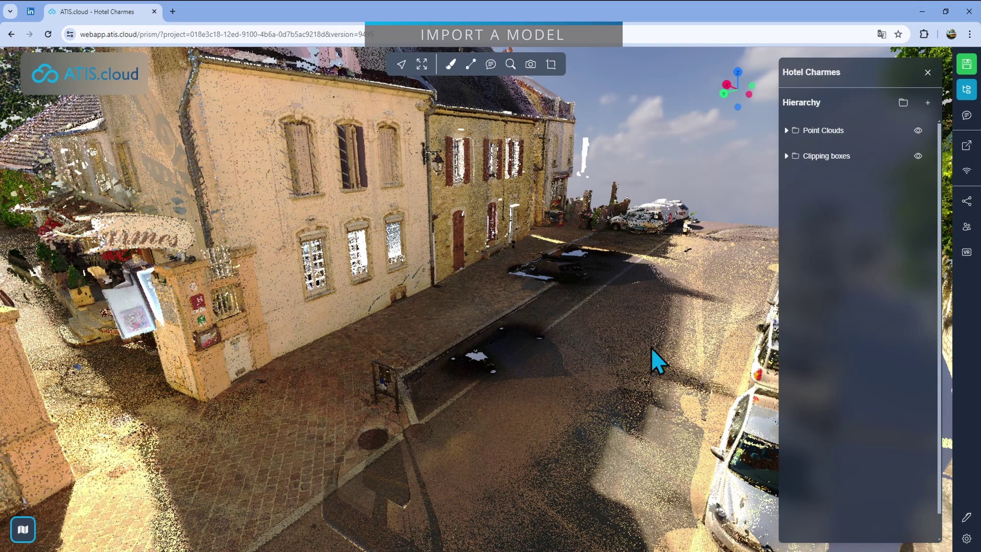
# Search the Sketchfab models for 'Bus stop' and add the bus stop model to the scene
pyautogui.click(928, 103)
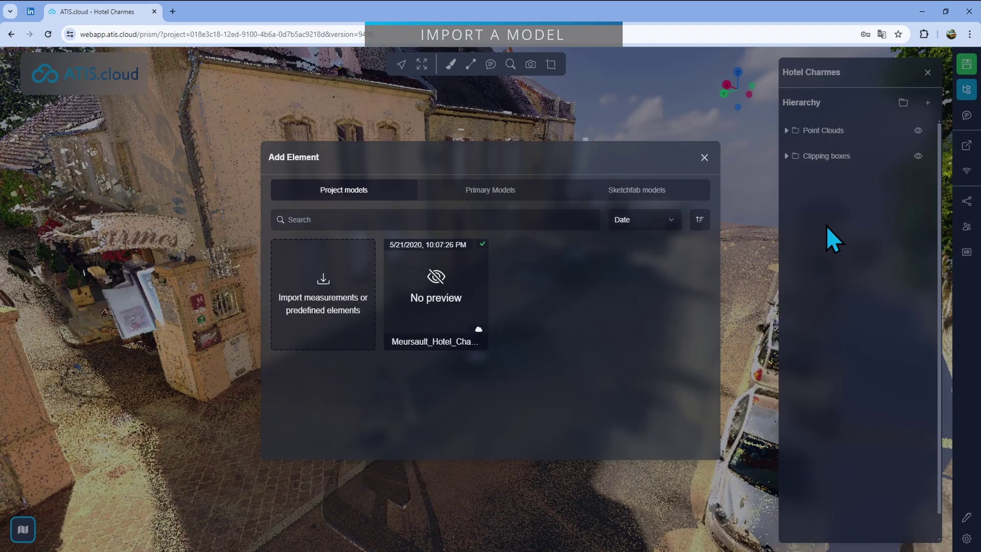
pyautogui.click(657, 195)
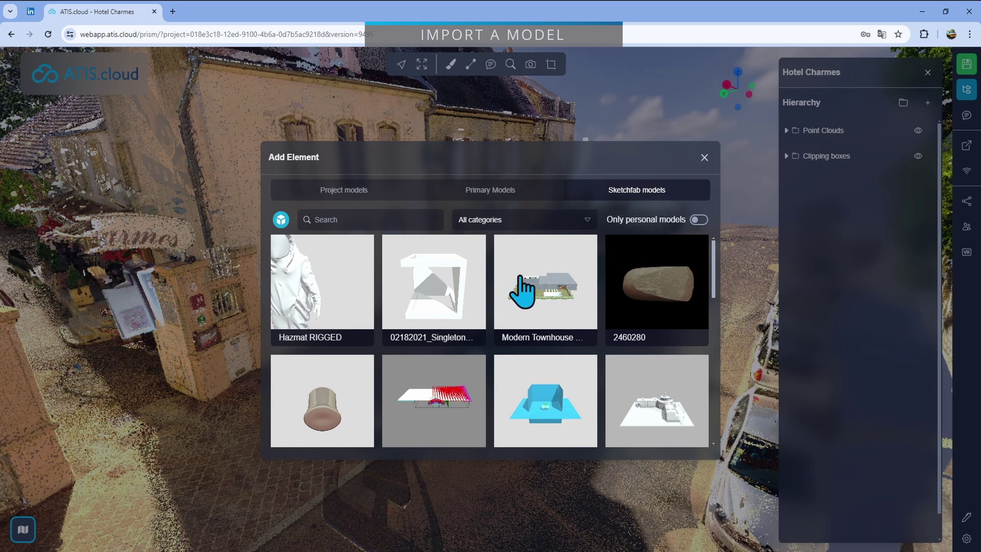
pyautogui.scroll(-5, 506, 294)
pyautogui.scroll(3, 499, 304)
pyautogui.scroll(-1, 498, 302)
pyautogui.scroll(-2, 495, 296)
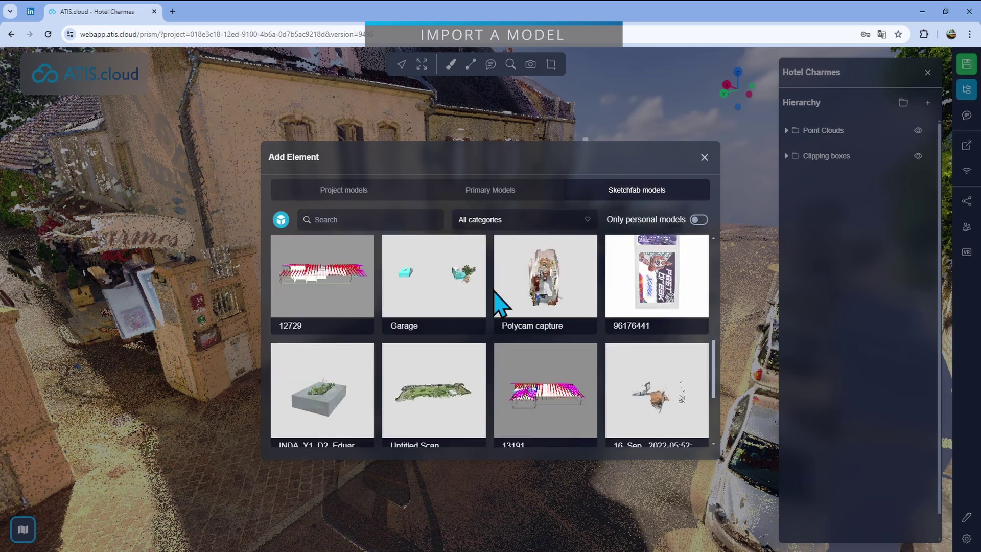
pyautogui.scroll(4, 500, 312)
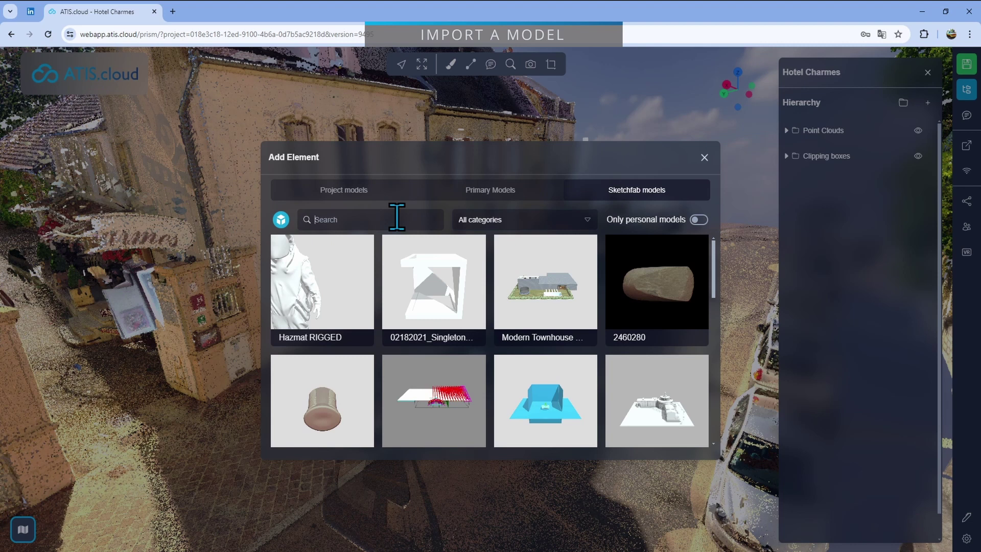
pyautogui.press('Return')
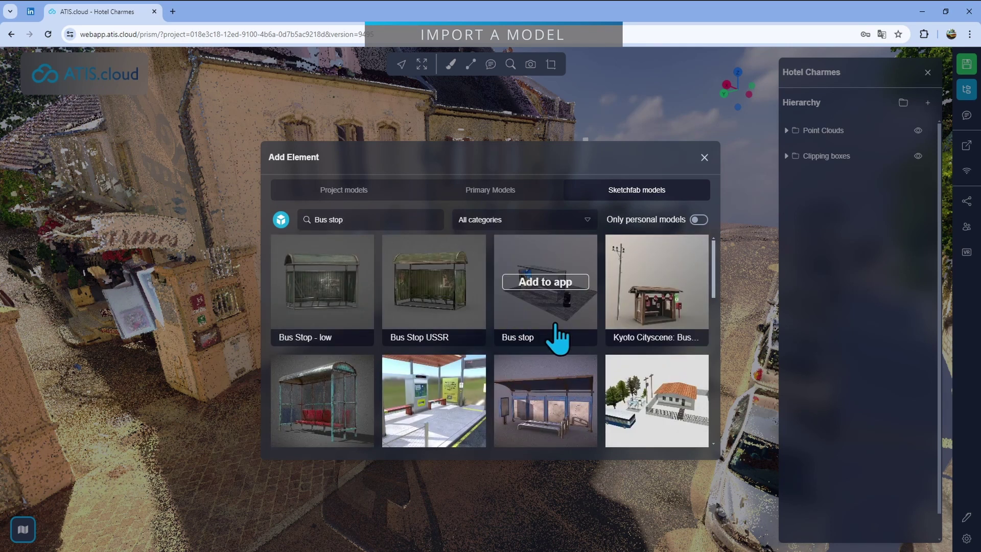
pyautogui.scroll(-4, 565, 340)
pyautogui.scroll(-3, 608, 339)
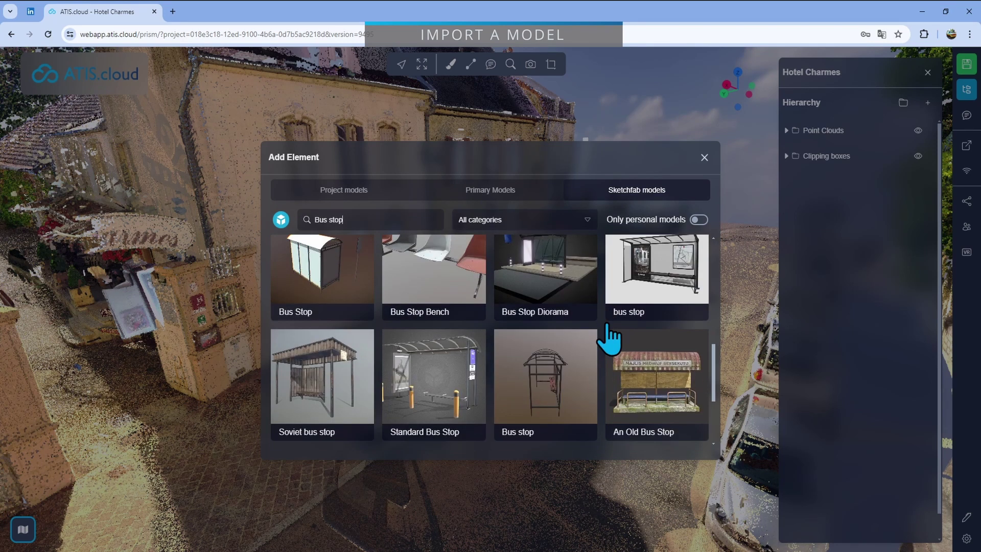
pyautogui.scroll(1, 608, 339)
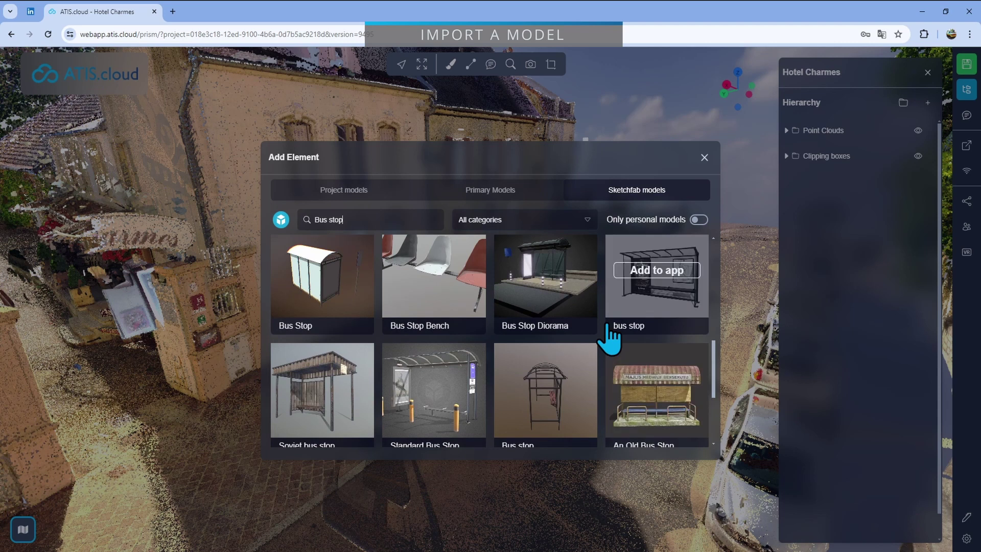
pyautogui.click(666, 271)
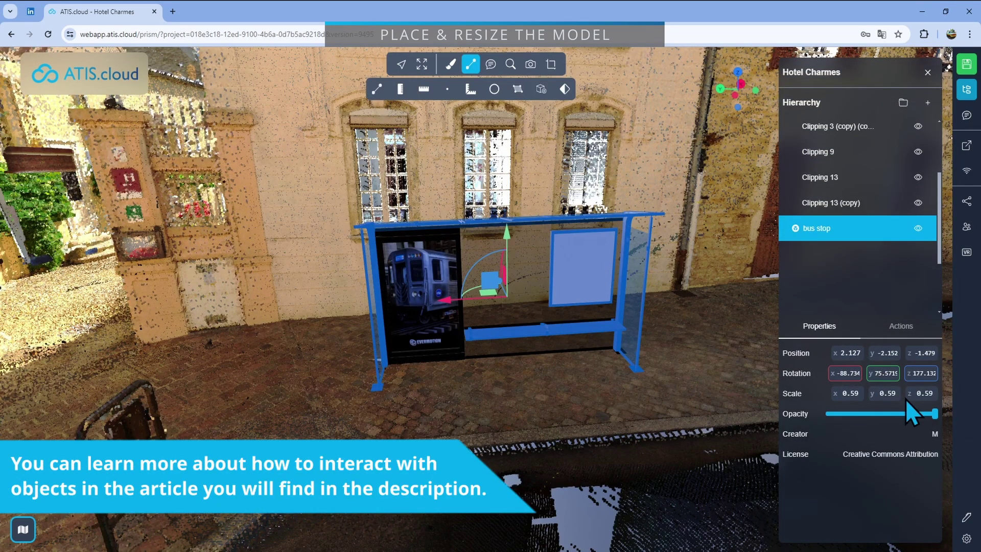
# Try the bus stop's Opacity slider and view its available actions
pyautogui.moveTo(935, 414); pyautogui.dragTo(973, 424)
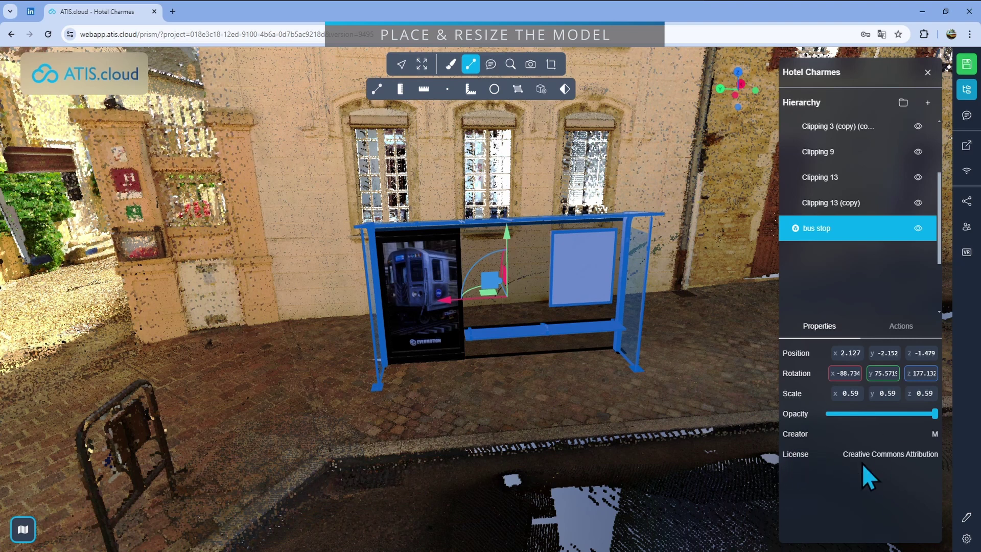
pyautogui.click(914, 327)
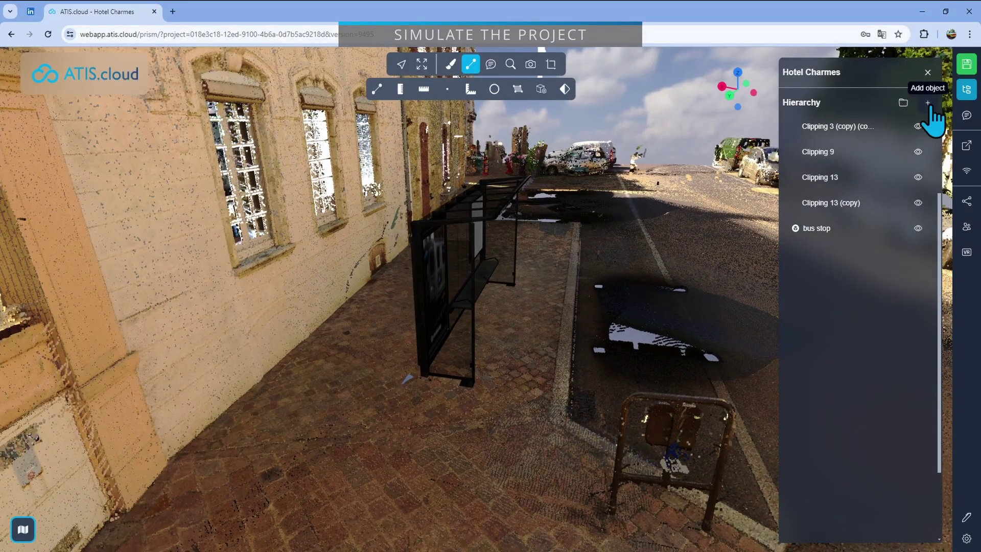
# Search Sketchfab for 'Wheelchair' and add the blue Wheelchair model to the scene
pyautogui.click(928, 102)
pyautogui.tripleClick(330, 220)
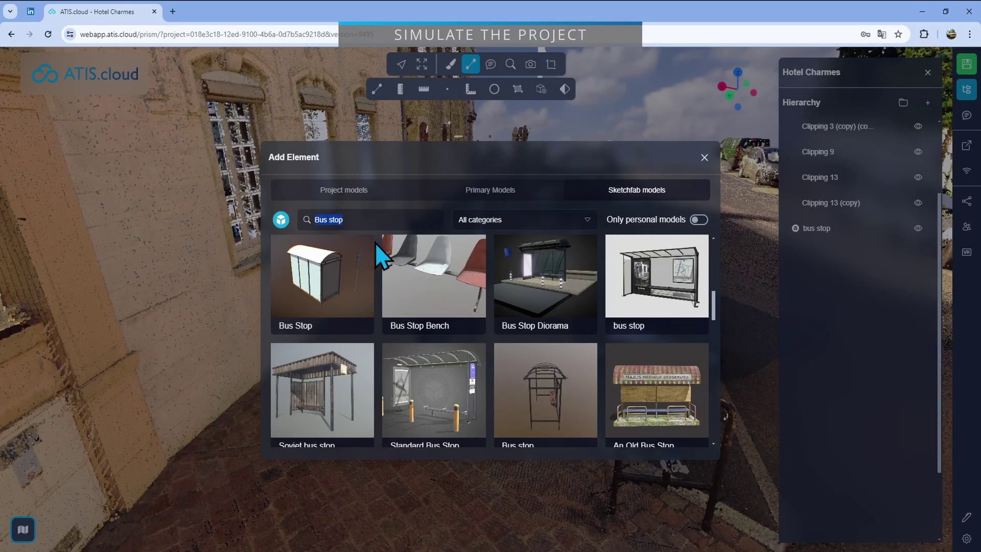
pyautogui.write('Wheelchair')
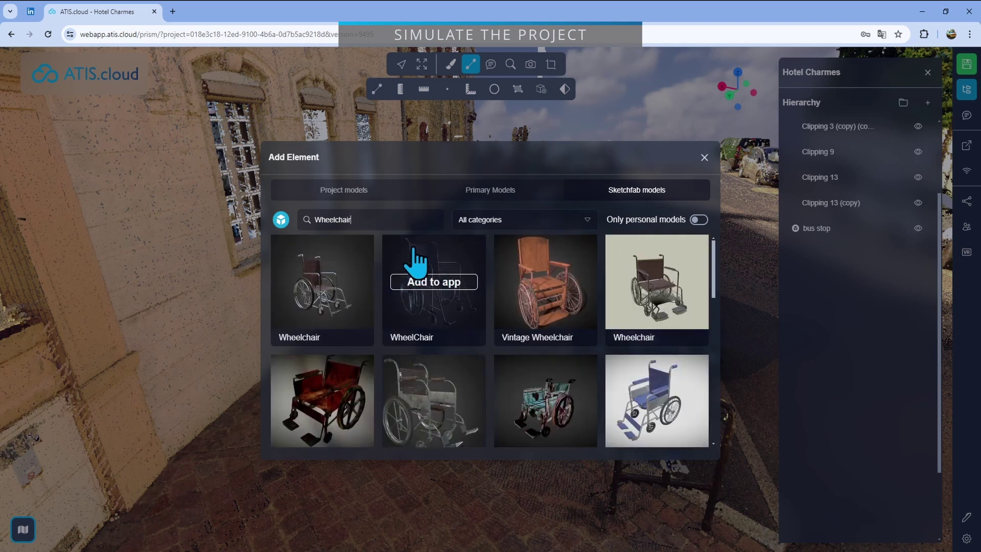
pyautogui.scroll(-2, 491, 338)
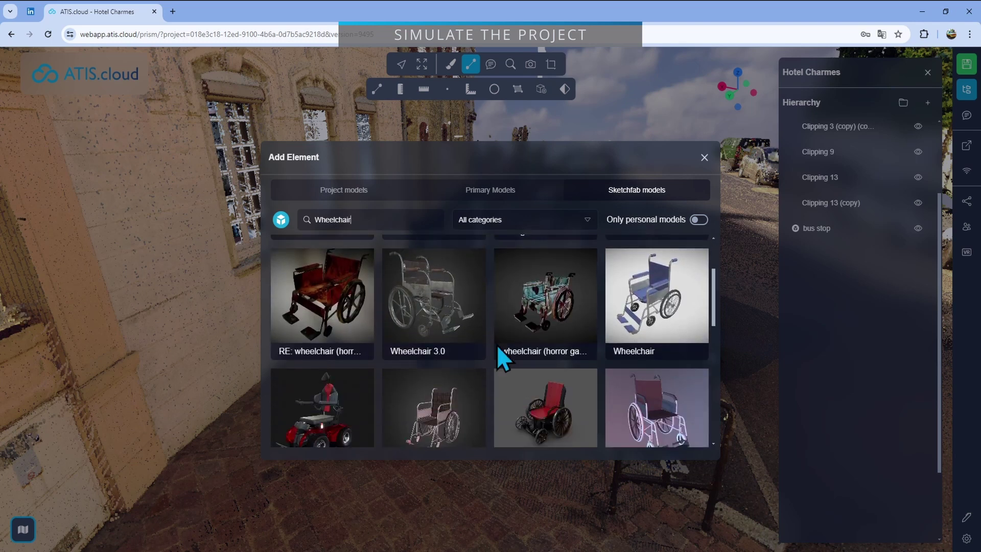
pyautogui.moveTo(675, 312)
pyautogui.click(656, 296)
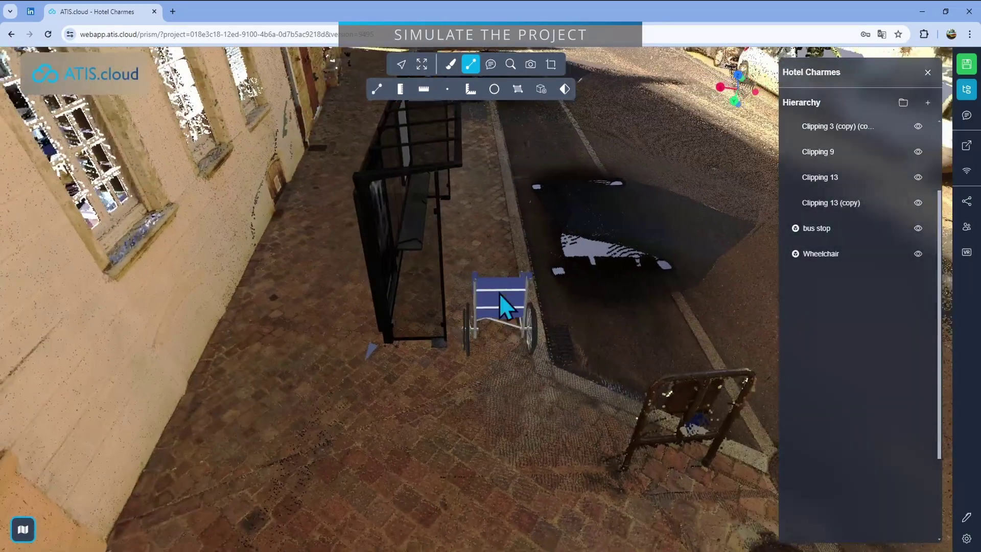
# Place the wheelchair on the pavement just left of the bus stop, then deselect it
pyautogui.click(500, 295)
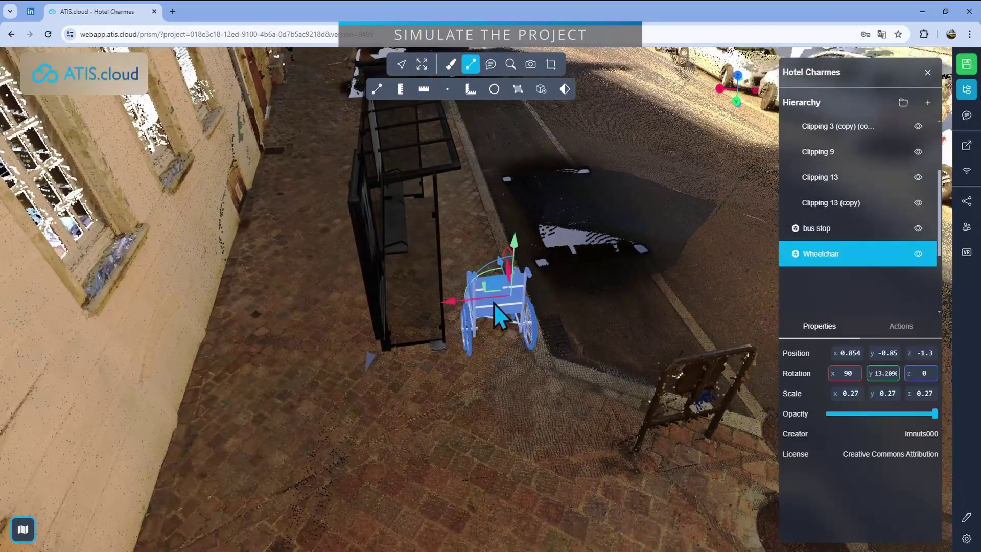
pyautogui.moveTo(486, 291); pyautogui.dragTo(456, 190)
pyautogui.moveTo(525, 324); pyautogui.dragTo(308, 404)
pyautogui.moveTo(329, 444); pyautogui.dragTo(253, 285)
pyautogui.moveTo(330, 338); pyautogui.dragTo(248, 295)
pyautogui.click(248, 295)
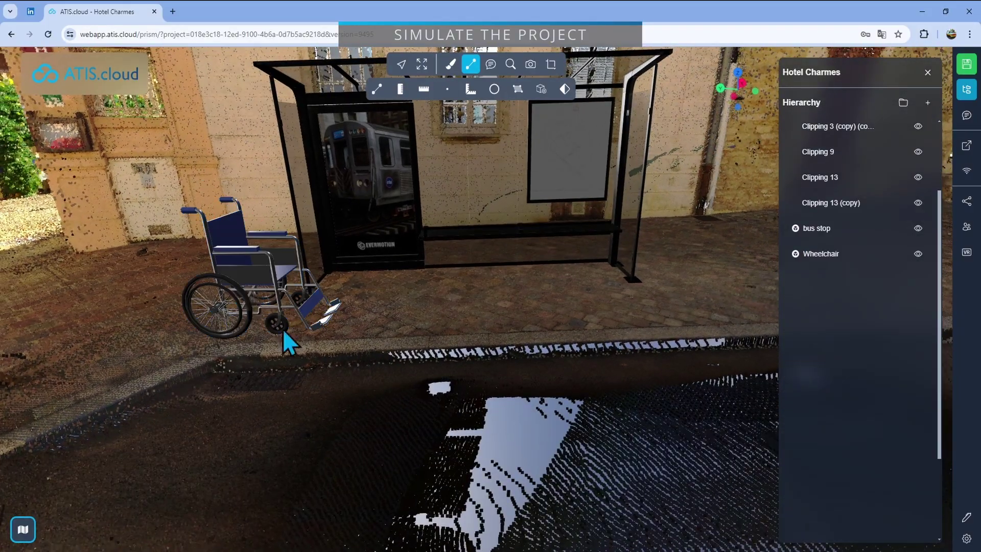
pyautogui.moveTo(367, 366); pyautogui.dragTo(601, 323)
pyautogui.moveTo(611, 411); pyautogui.dragTo(493, 378)
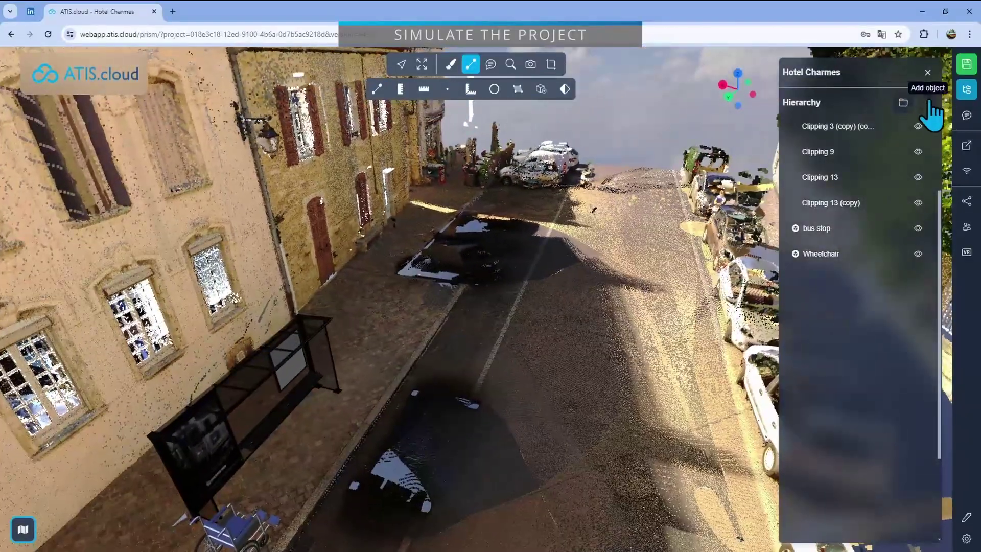
# Search Sketchfab for 'bus' and add the Generic Town Bus model to the scene
pyautogui.click(928, 102)
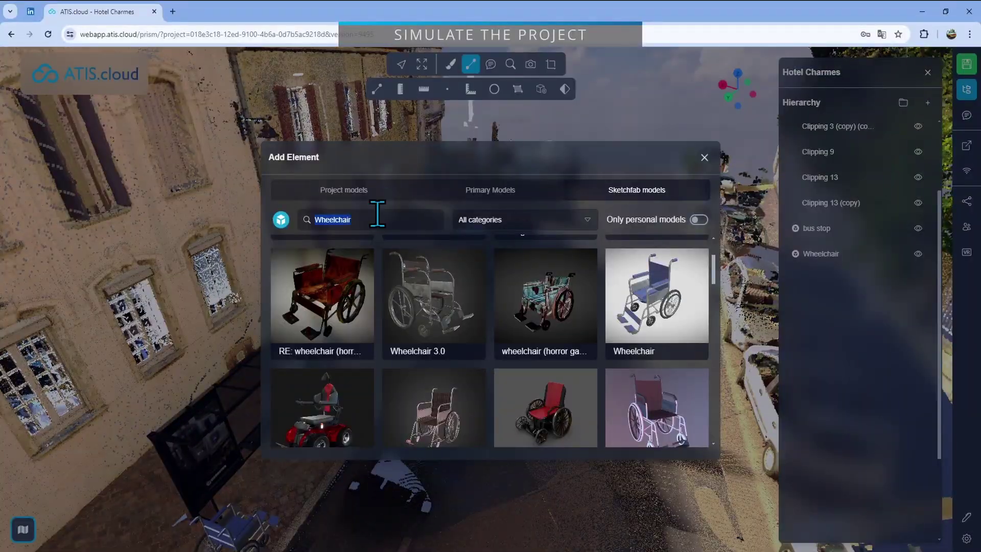
pyautogui.write('bus')
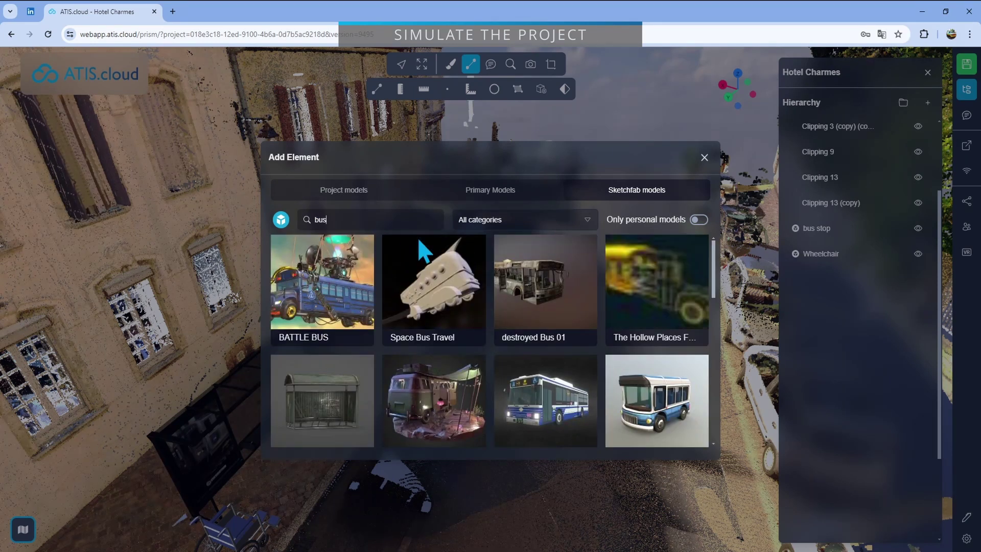
pyautogui.moveTo(552, 321)
pyautogui.scroll(-6, 552, 322)
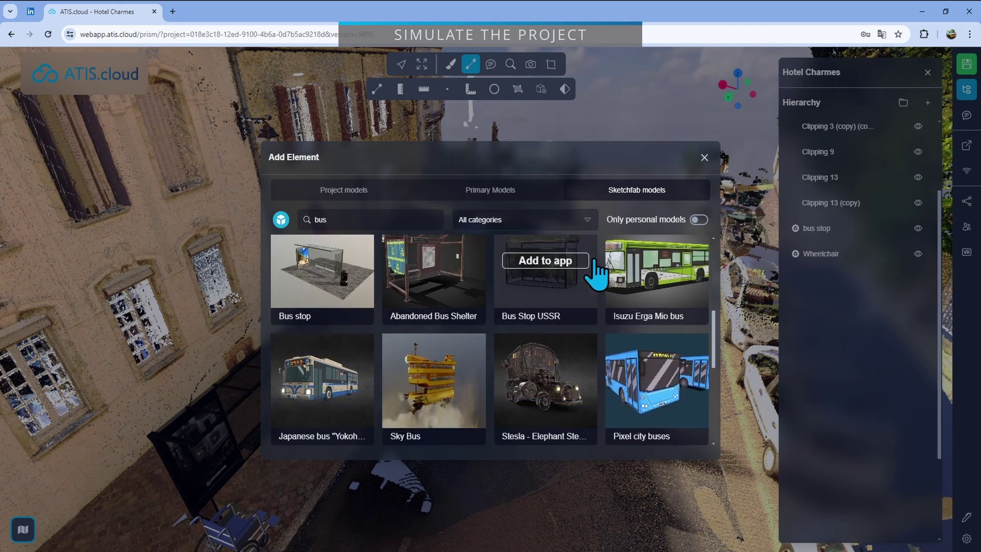
pyautogui.scroll(-2, 613, 271)
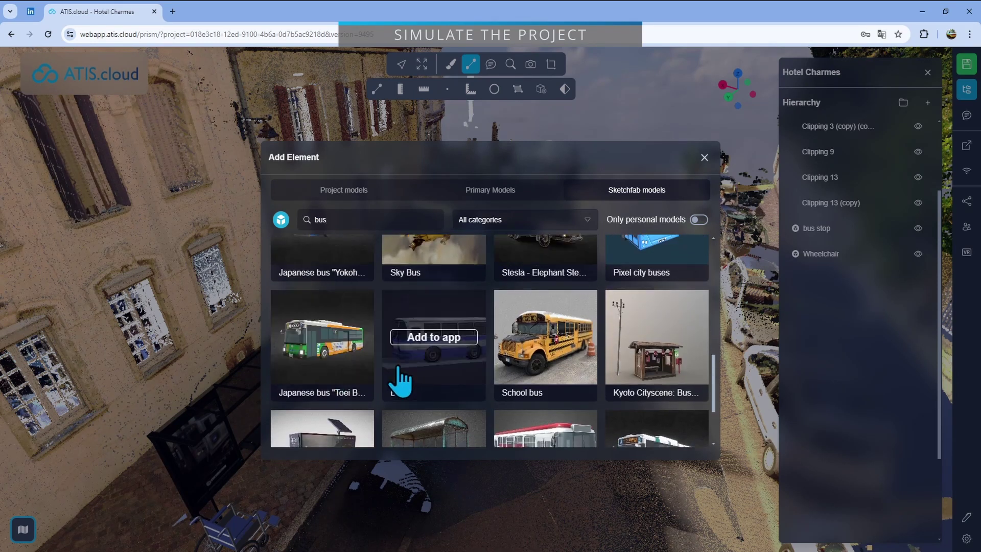
pyautogui.scroll(1, 498, 366)
pyautogui.scroll(-3, 498, 365)
pyautogui.moveTo(539, 427)
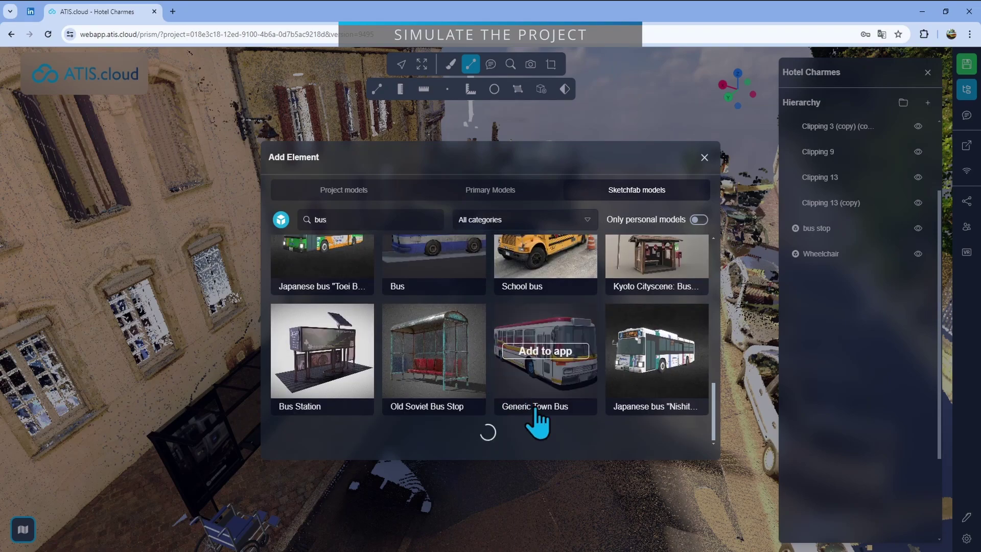
pyautogui.click(568, 354)
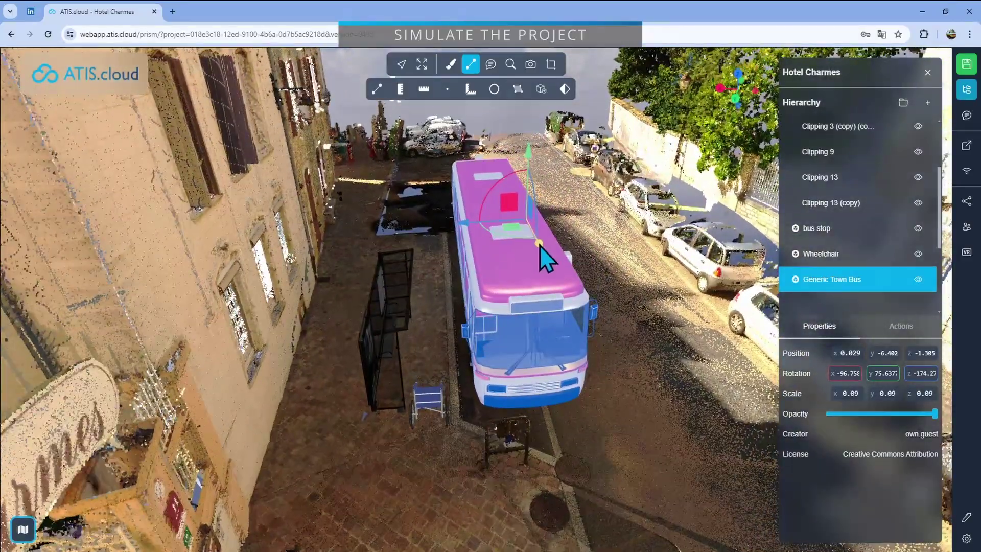
# Move the Generic Town Bus next to the bus stop and check it from several angles
pyautogui.moveTo(540, 246); pyautogui.dragTo(495, 300)
pyautogui.moveTo(539, 274); pyautogui.dragTo(449, 303)
pyautogui.moveTo(602, 370); pyautogui.dragTo(514, 401)
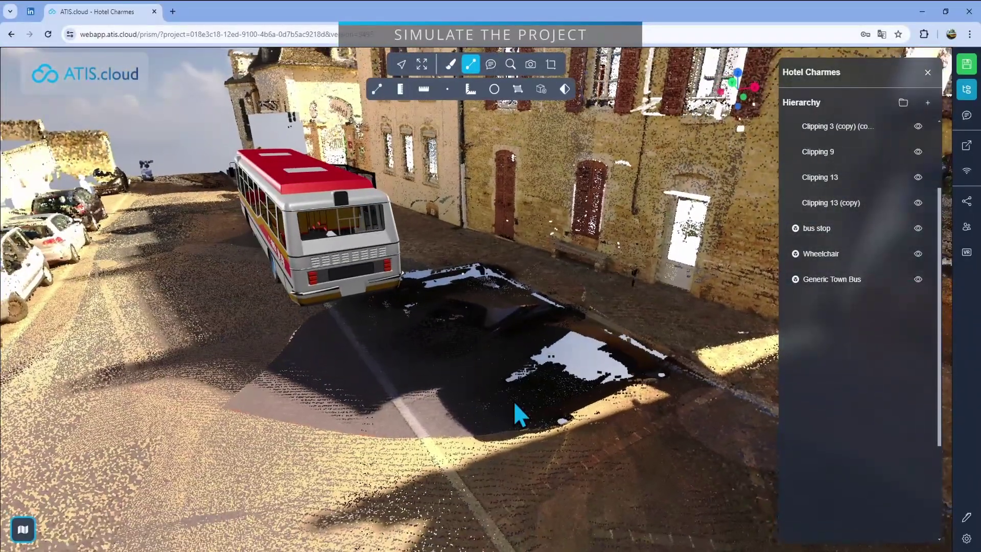
pyautogui.moveTo(620, 362); pyautogui.dragTo(398, 425)
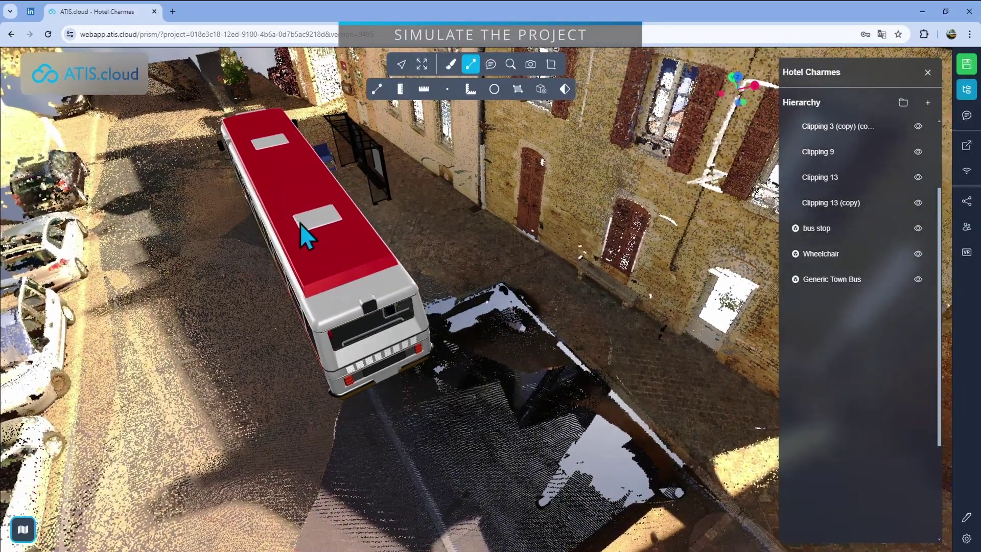
pyautogui.moveTo(305, 235); pyautogui.dragTo(523, 369)
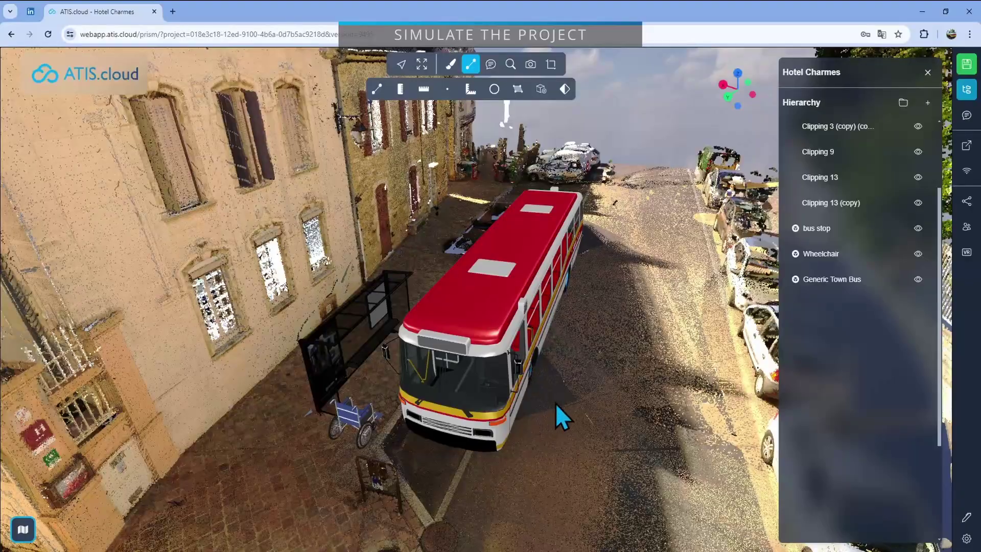
pyautogui.moveTo(563, 406); pyautogui.dragTo(590, 378)
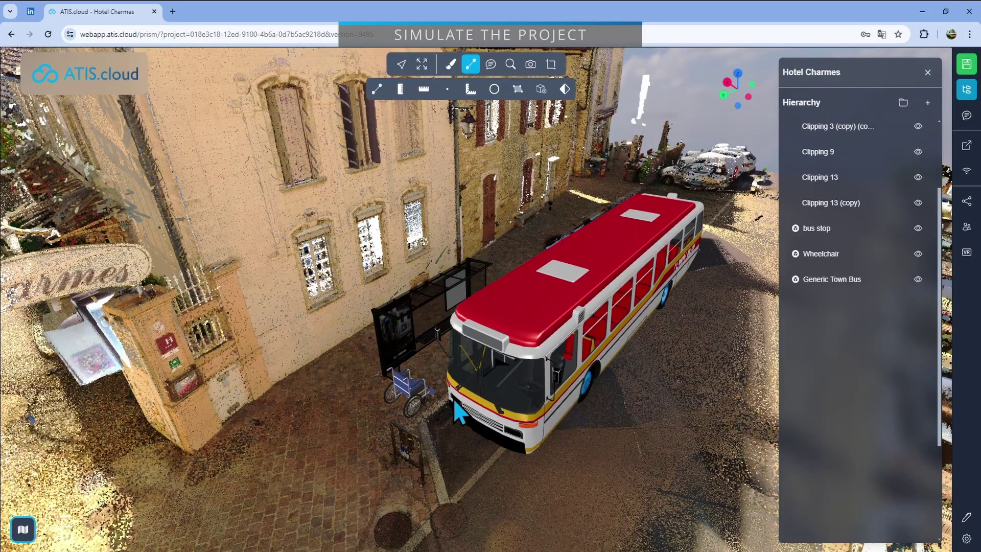
pyautogui.moveTo(591, 381); pyautogui.dragTo(600, 407)
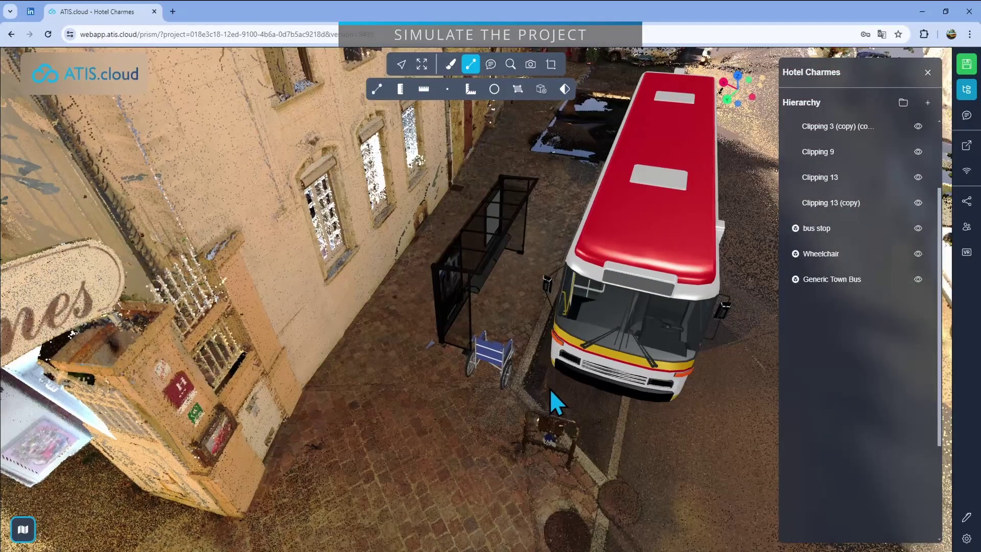
pyautogui.moveTo(548, 389); pyautogui.dragTo(578, 363)
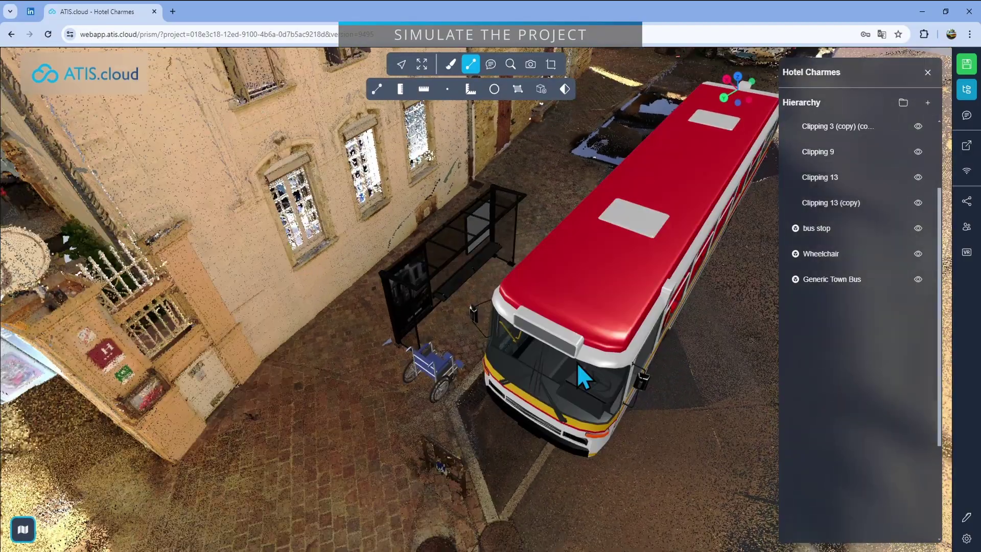
pyautogui.moveTo(574, 373); pyautogui.dragTo(548, 348)
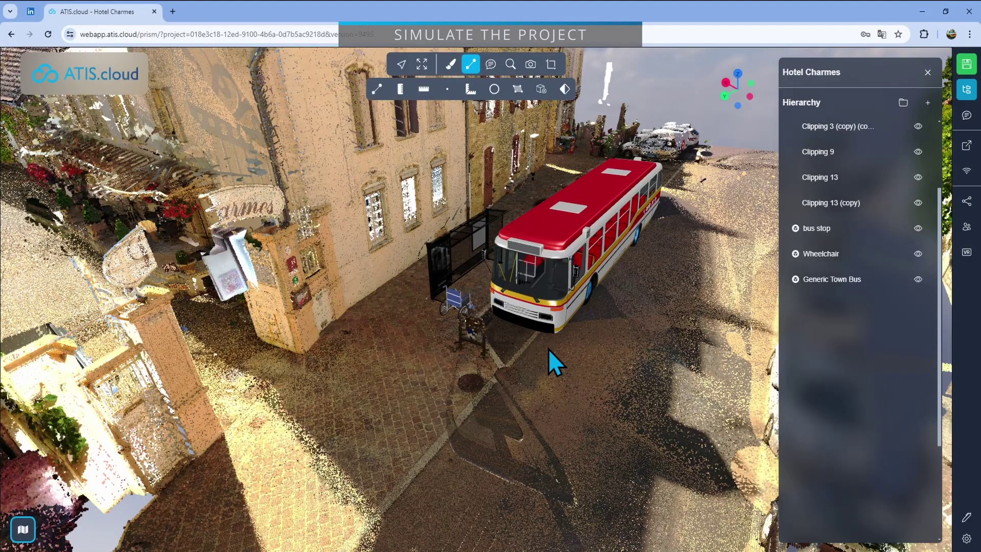
pyautogui.scroll(-5, 547, 361)
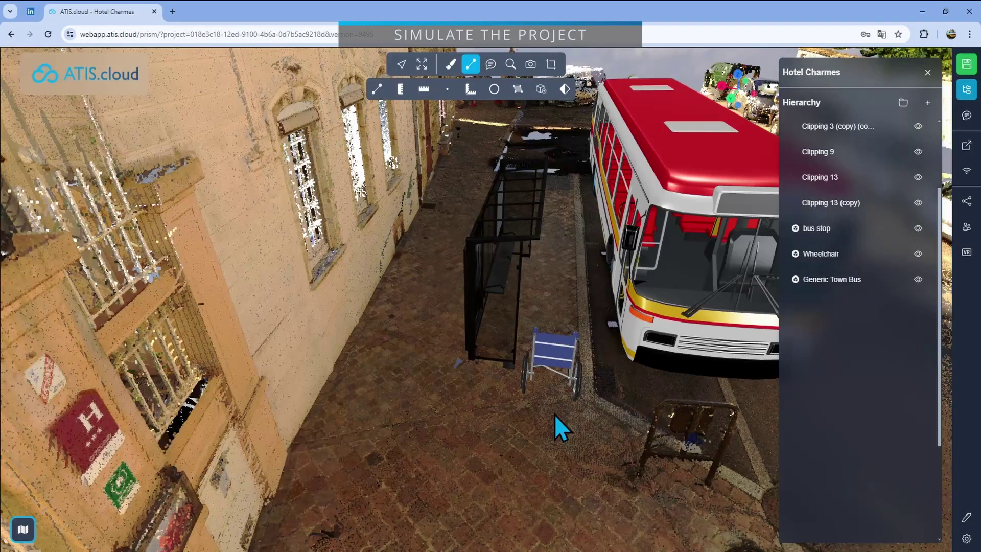
pyautogui.moveTo(555, 415)
pyautogui.mouseDown()
pyautogui.moveTo(529, 410)
pyautogui.moveTo(566, 422)
pyautogui.moveTo(546, 425)
pyautogui.mouseUp()
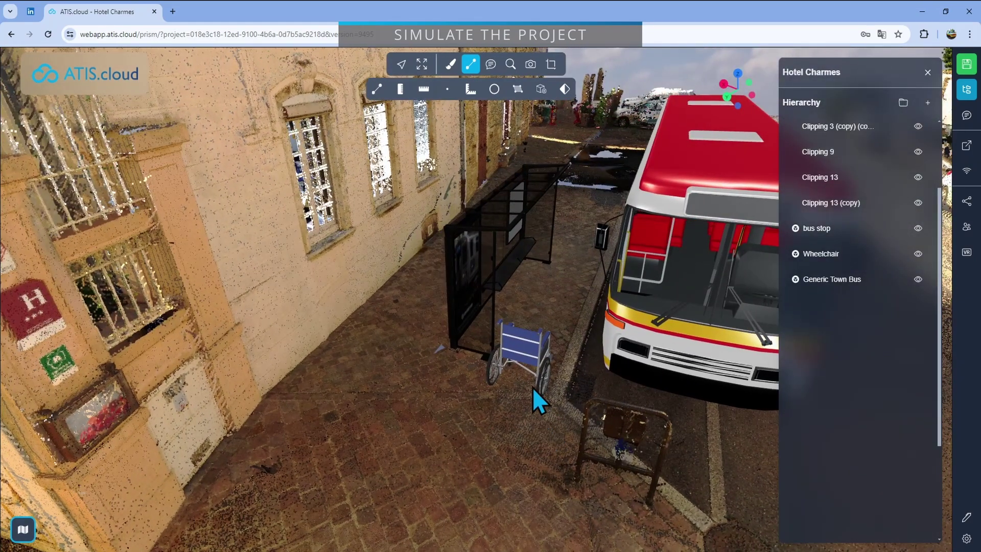
pyautogui.moveTo(529, 383); pyautogui.dragTo(568, 291)
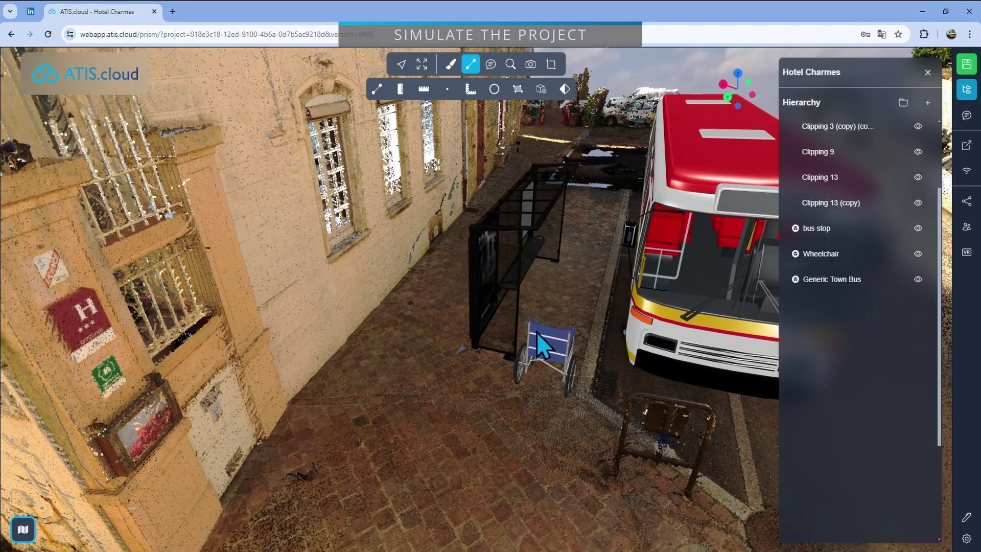